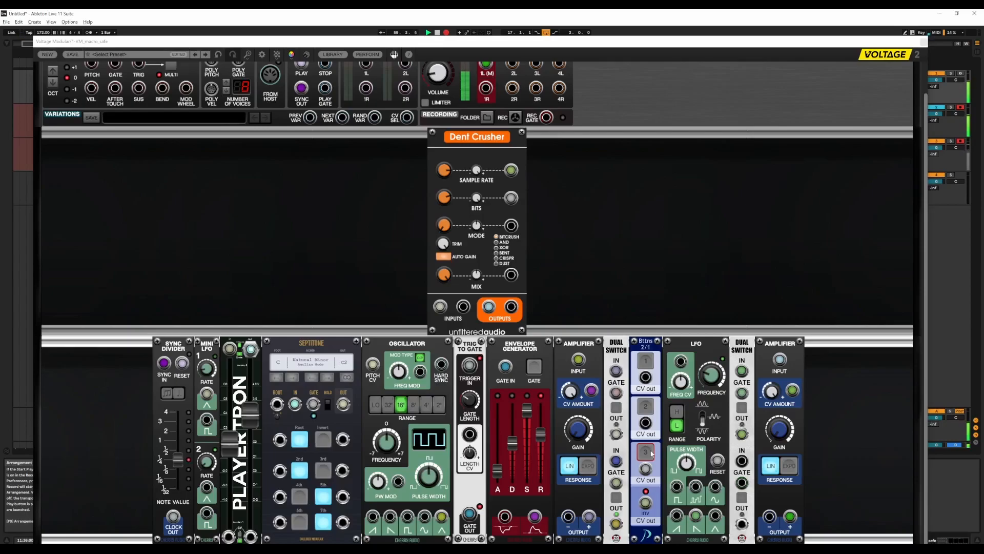
Step: Toggle the third CV button of the patch and bring up the Bitcrush mode choices in the Dent 2 plugin
left_click(646, 452)
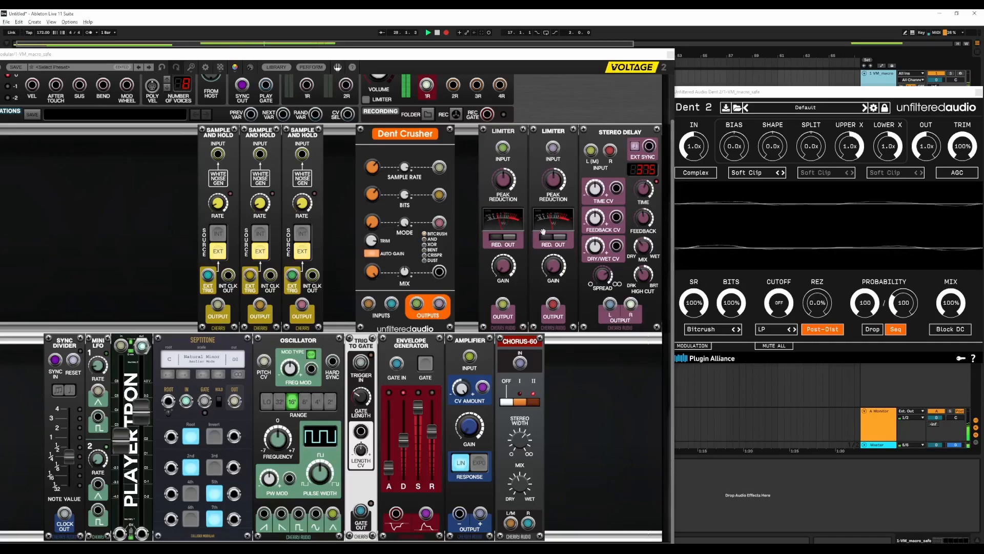
left_click(712, 330)
left_click(711, 330)
left_click(522, 281)
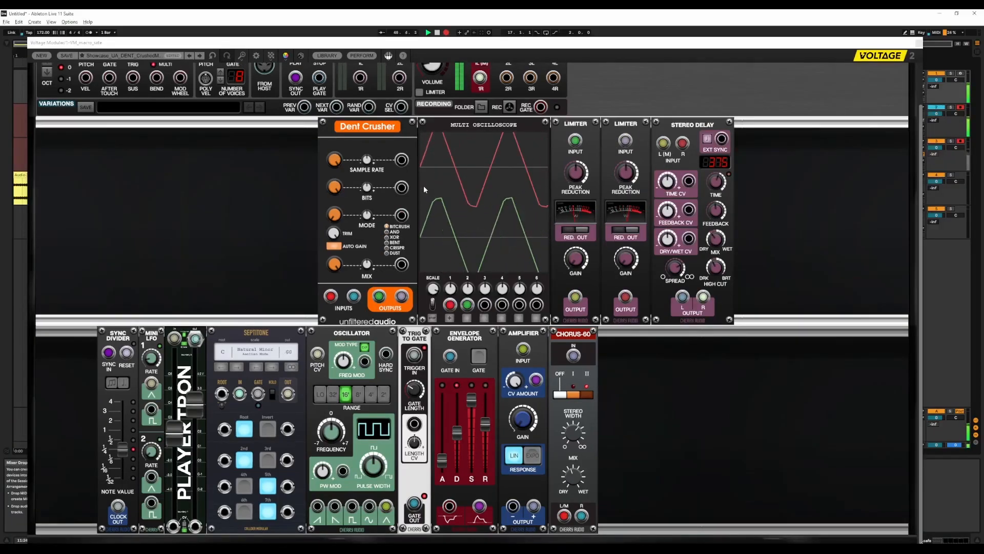
Step: Sweep the Dent Crusher's Sample Rate and reduce its Bits to distort the waveform on the oscilloscope
left_click_drag(334, 160, 340, 265)
left_click_drag(334, 160, 335, 225)
left_click_drag(335, 188, 341, 228)
left_click_drag(334, 161, 332, 136)
Step: Try the Dent Crusher's Mode and Mix controls, keeping BITCRUSH mode and returning Mix to 1.00
mouse_move(338, 221)
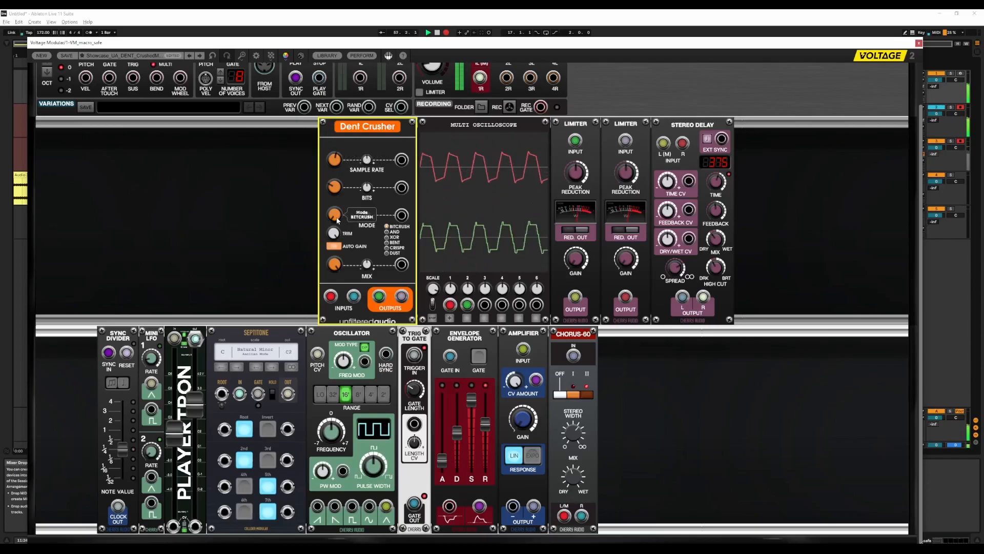
mouse_move(338, 220)
left_mouse_down()
mouse_move(334, 110)
mouse_move(340, 244)
left_mouse_up()
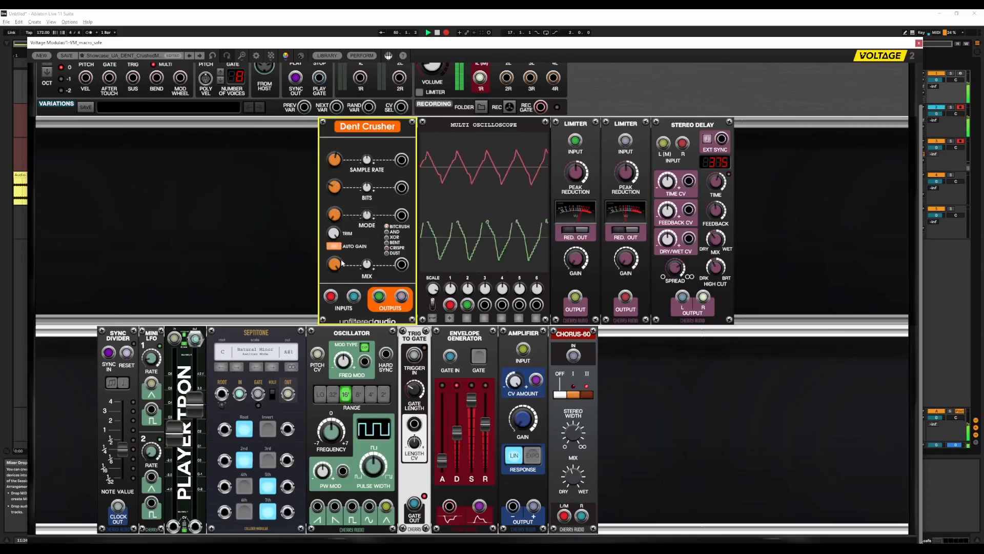
left_click_drag(347, 353, 338, 295)
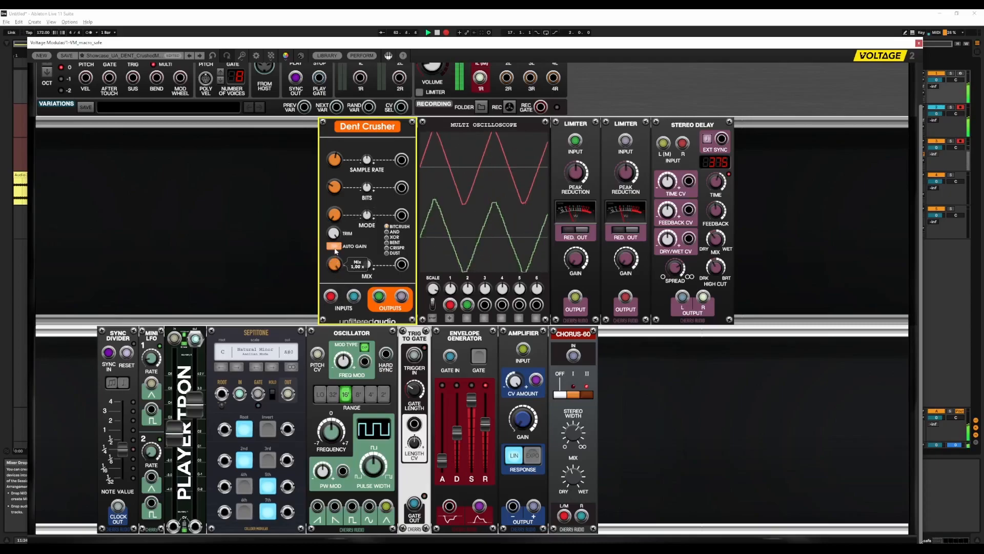
left_click_drag(342, 392, 332, 271)
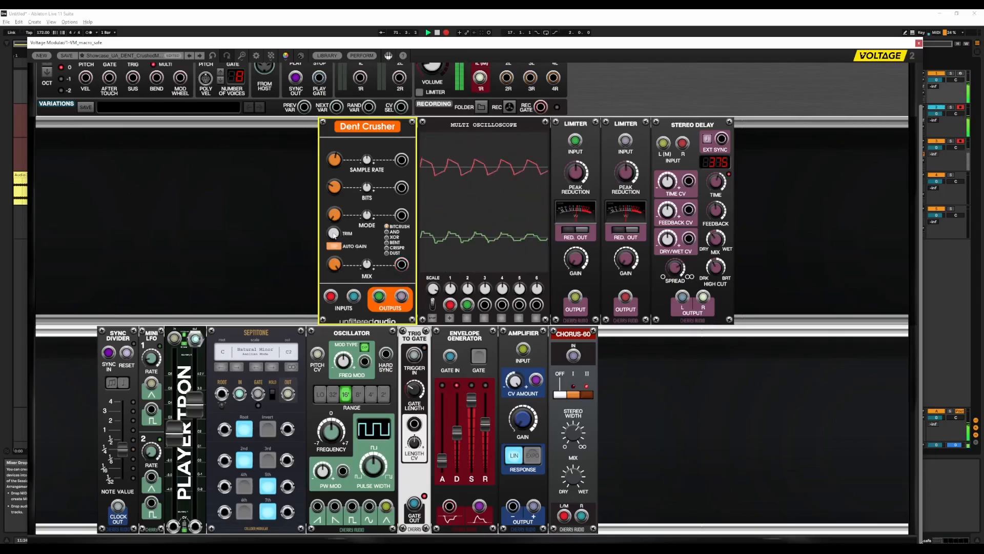
Step: Sweep the Dent Crusher's Trim down and back up, and adjust its Sample Rate in the spectrum scope patch
left_click_drag(333, 234, 338, 333)
left_click_drag(329, 289, 333, 221)
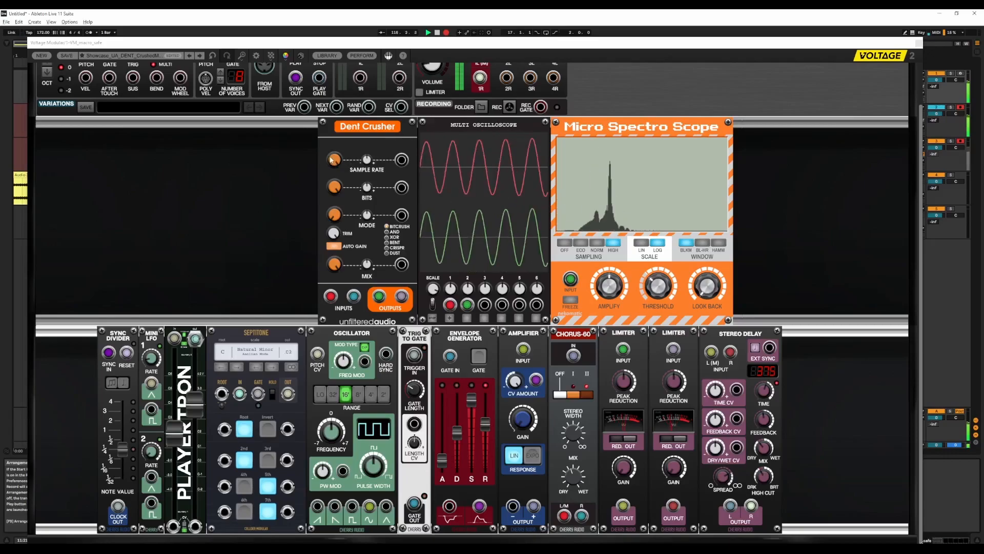
left_click(332, 160)
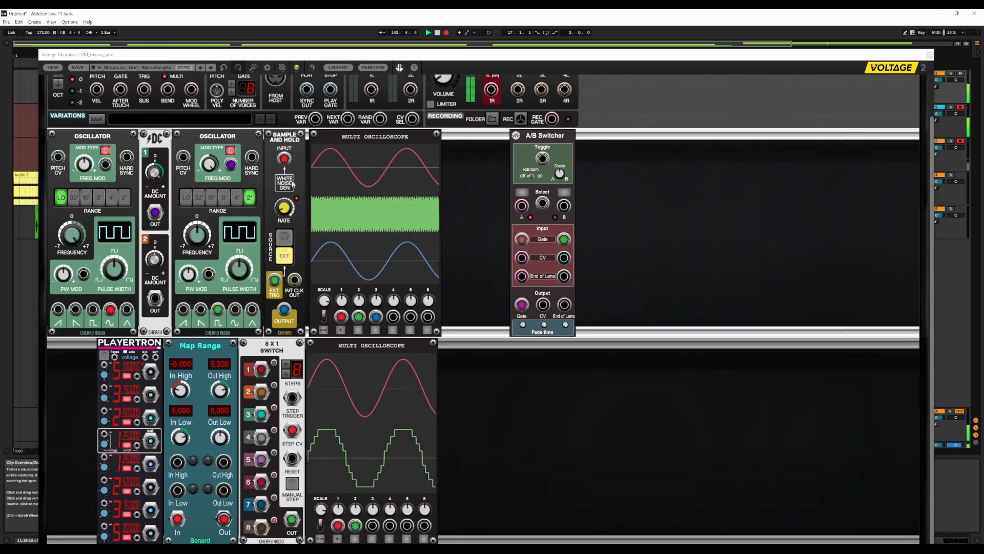
Step: Trace the Sample and Hold's external trigger cable and lower the first DC amount to slow the second oscillator
left_click_drag(252, 308, 274, 281)
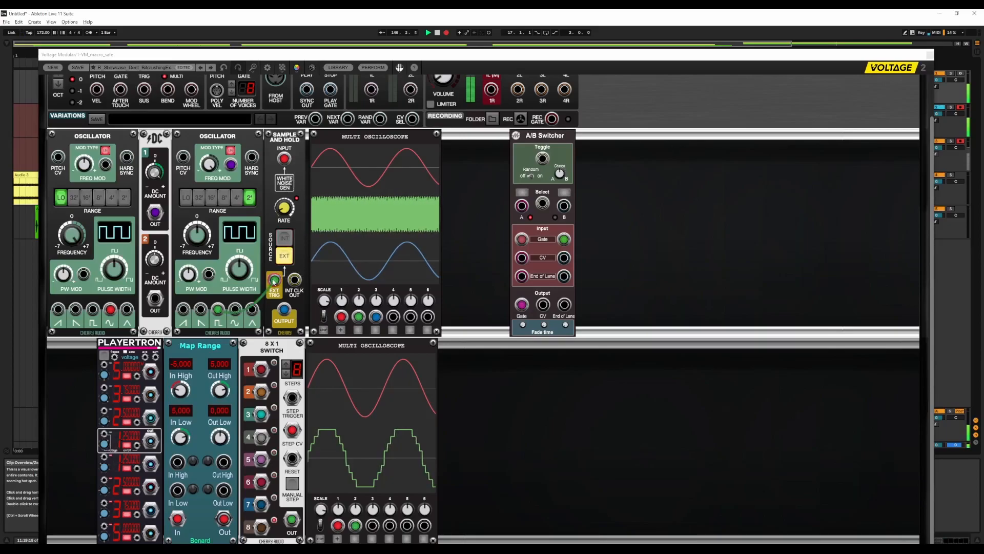
left_click(161, 186)
left_click_drag(160, 188, 161, 215)
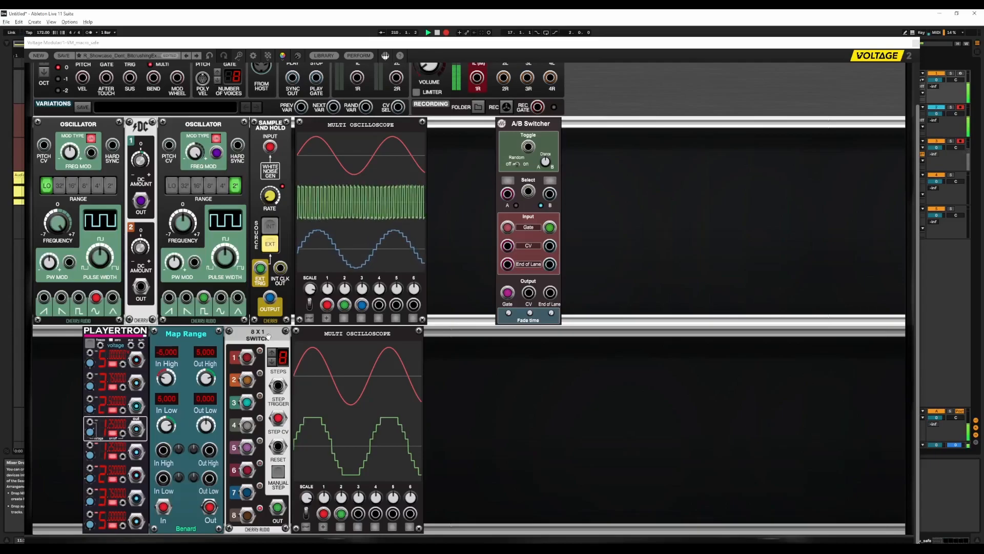
Step: Trace the 8 x 1 Switch's step CV cable and turn down the Map Range module's Out High value
left_click(268, 336)
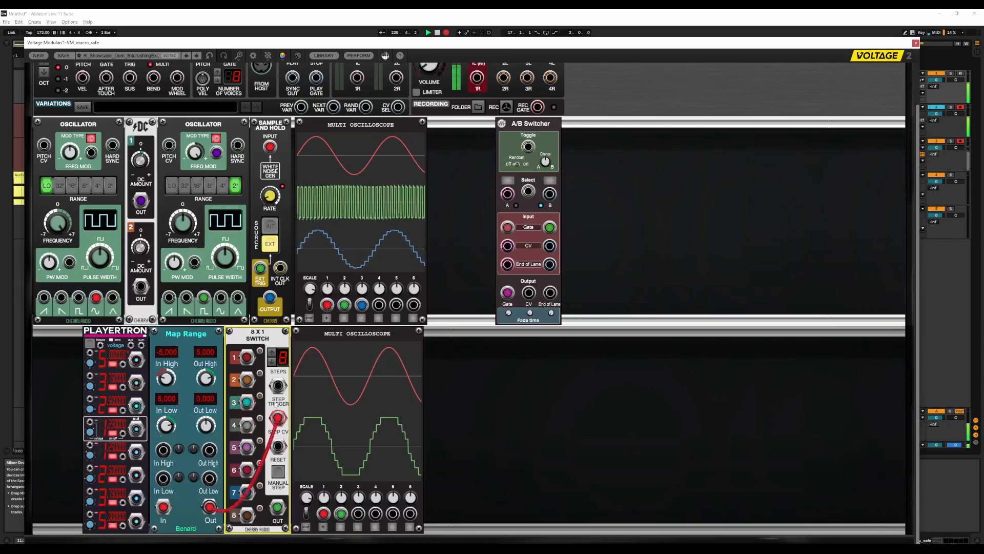
left_click_drag(205, 377, 206, 417)
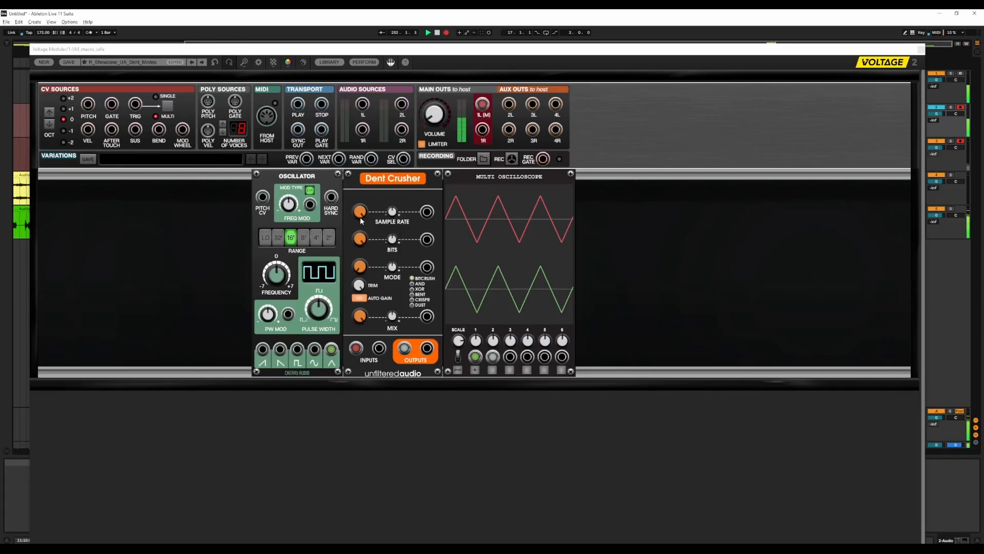
Step: Vary the Dent Crusher's Sample Rate and Bits in the modes patch, and switch its mode to AND
mouse_move(360, 216)
left_click(358, 218)
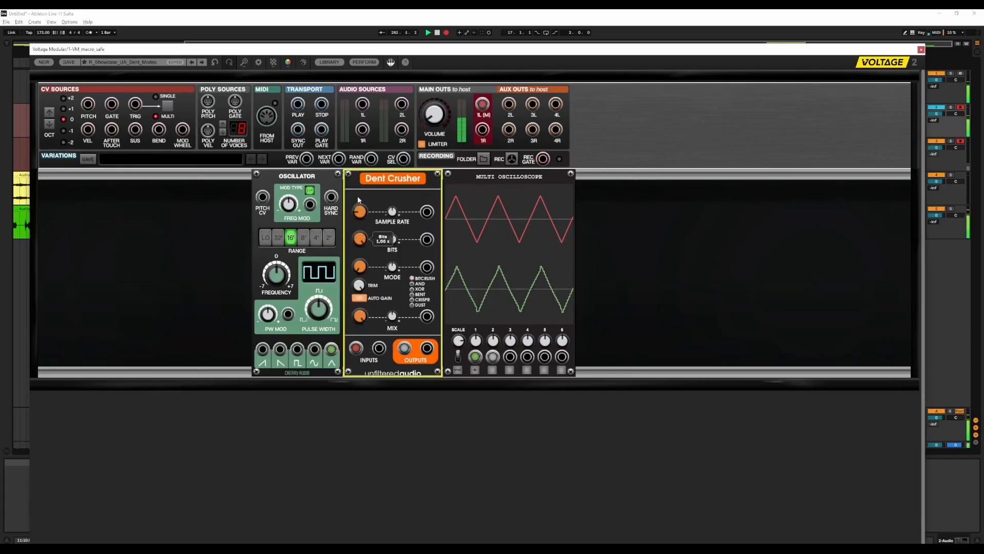
left_click_drag(360, 215, 363, 118)
left_click_drag(378, 181, 380, 110)
left_click_drag(359, 212, 369, 293)
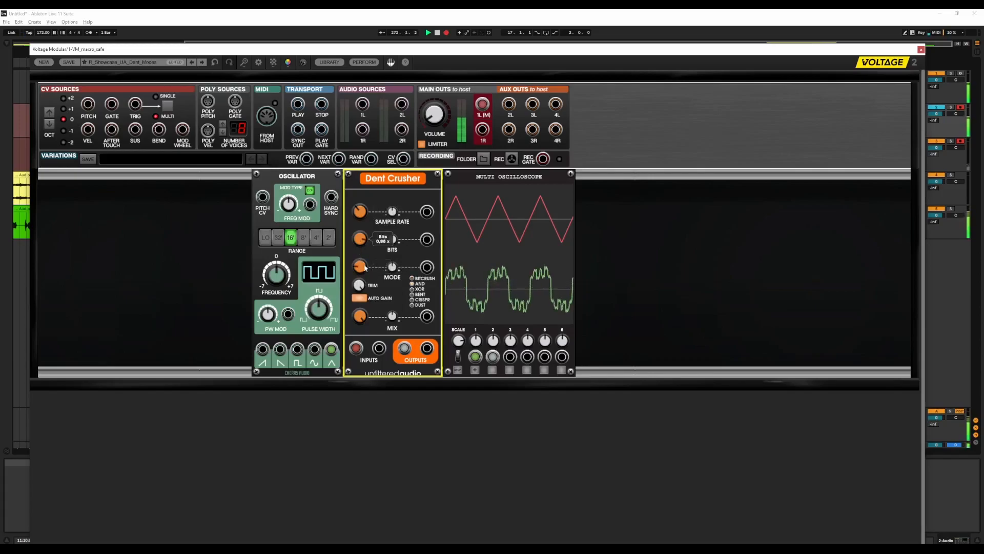
Step: Switch the Dent Crusher to XOR mode and vary its Bits
left_click_drag(380, 346, 380, 350)
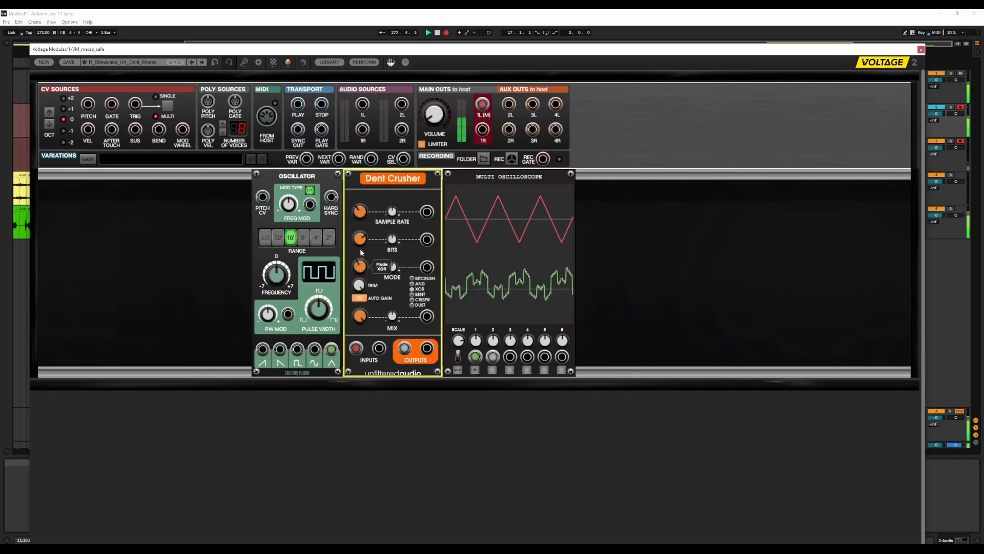
left_click_drag(360, 240, 359, 226)
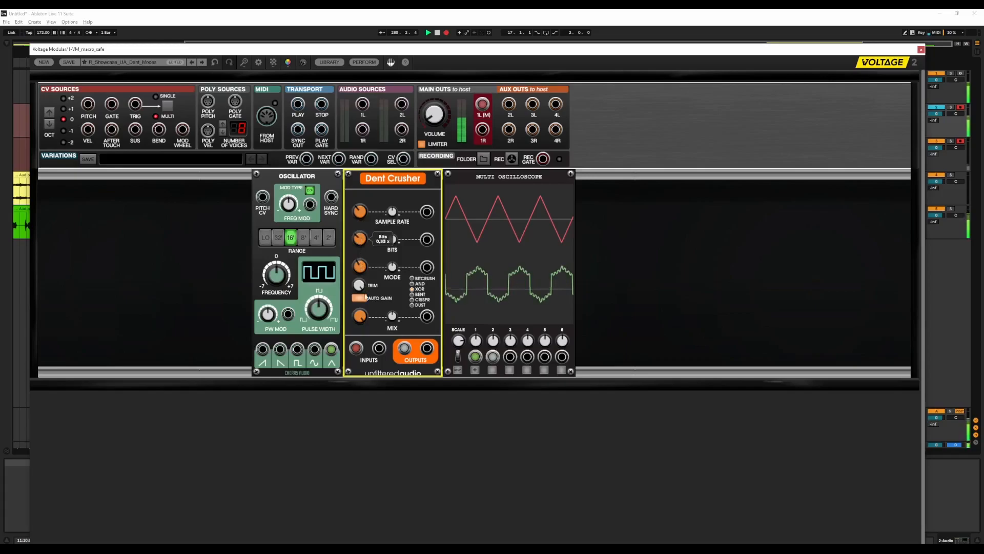
left_click_drag(359, 239, 364, 235)
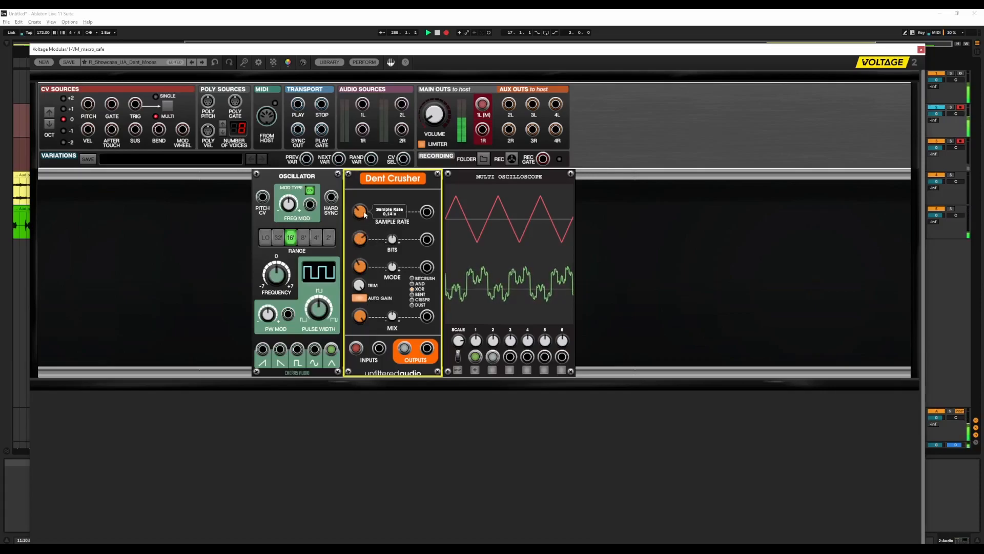
Step: Switch the Dent Crusher through BENT to CRISPR mode, varying its Bits
left_click_drag(364, 258, 355, 223)
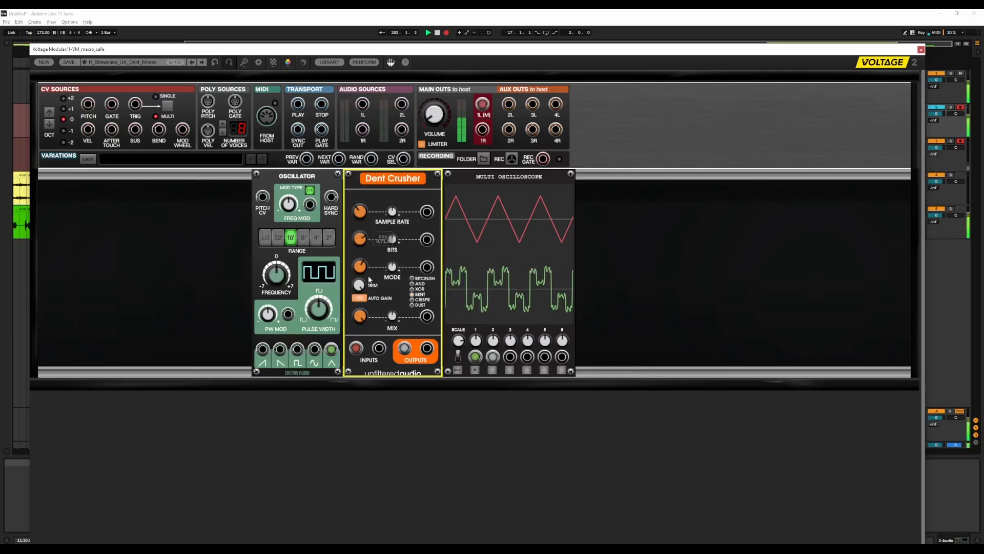
left_click_drag(364, 255, 363, 262)
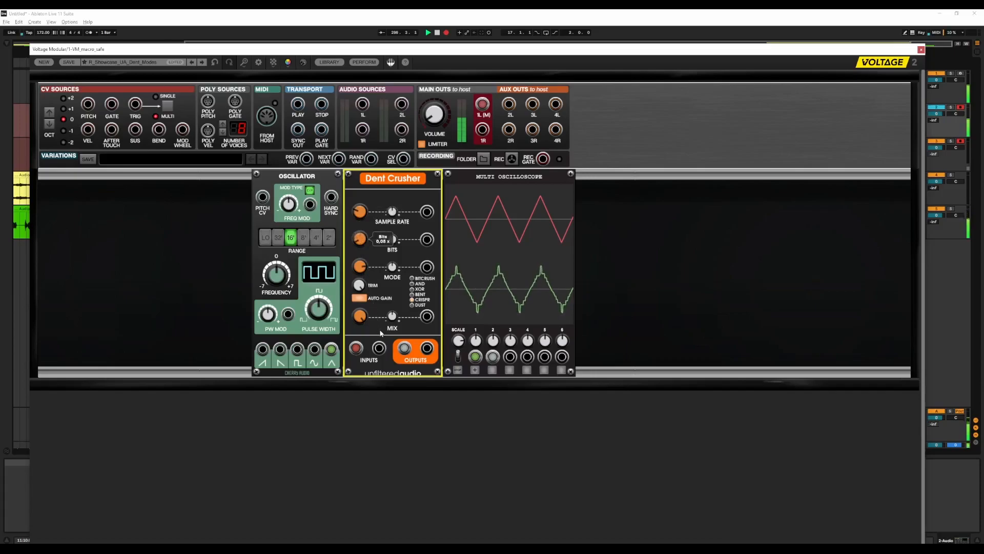
mouse_move(364, 241)
left_mouse_down()
mouse_move(358, 192)
mouse_move(360, 237)
mouse_move(361, 220)
left_mouse_up()
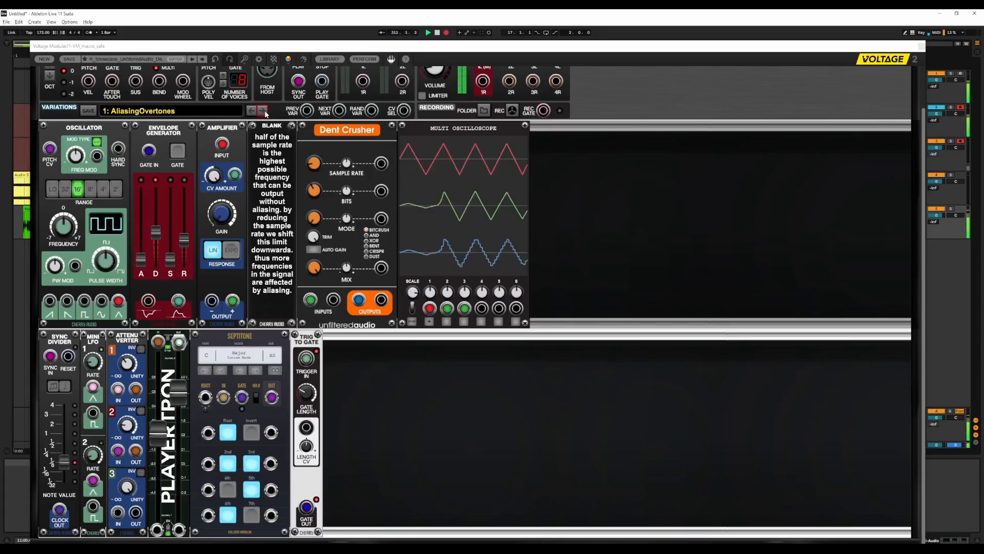
Step: Adjust the Sample Rate in the AliasingOvertones variation, and load the LoFiLasers variation to adjust its Bits
left_click(314, 164)
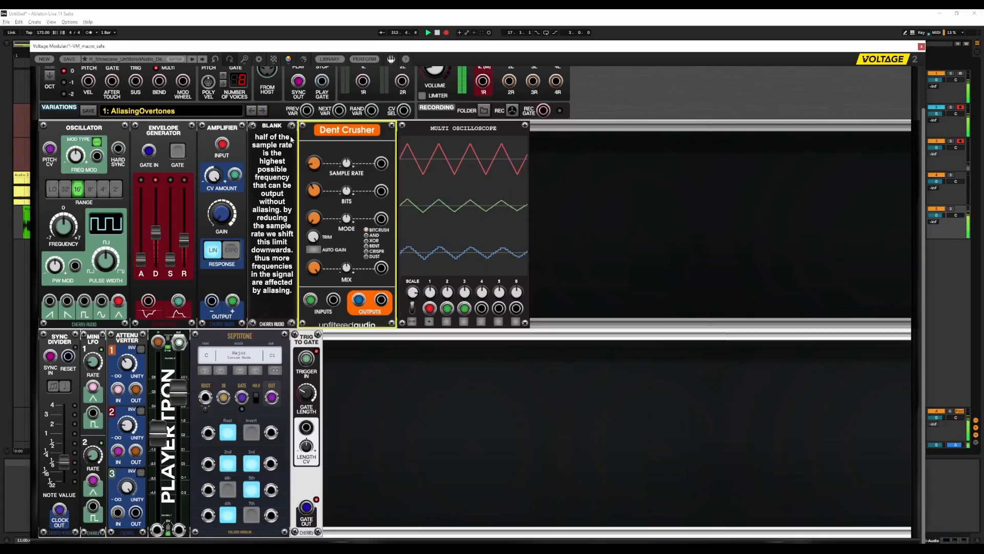
left_click(263, 112)
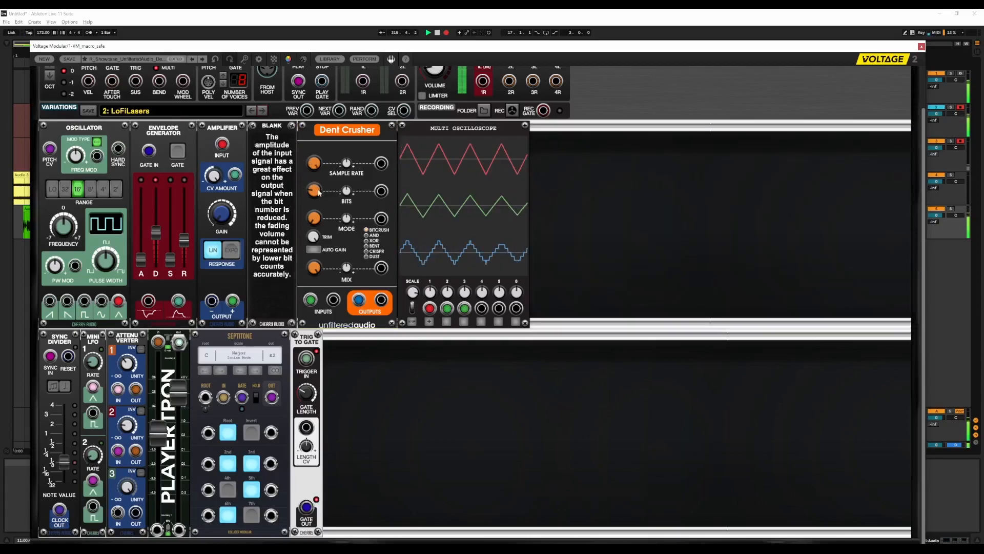
mouse_move(317, 192)
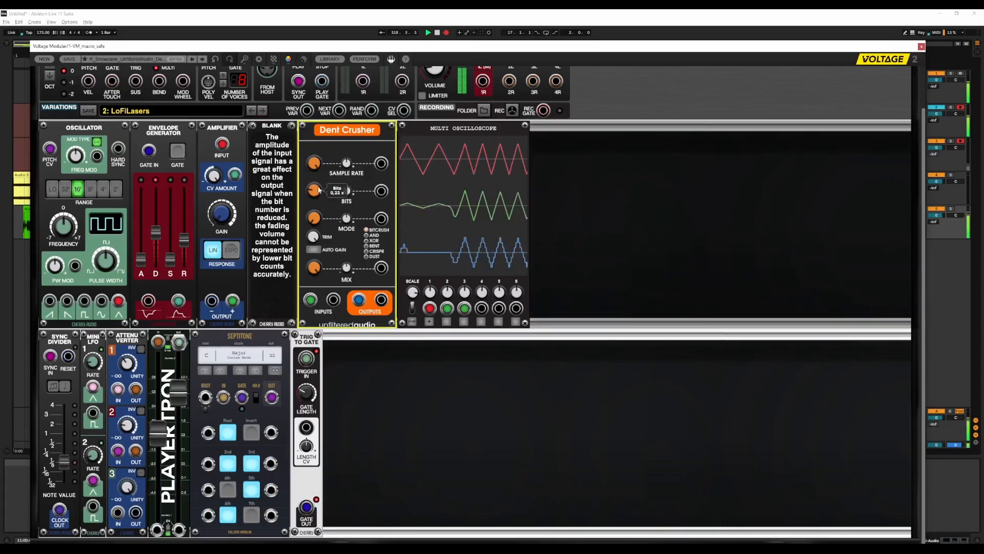
Step: Load the Square-Esque variation and vary its Bits, and load the Warble variation and vary its Mix
left_click(265, 112)
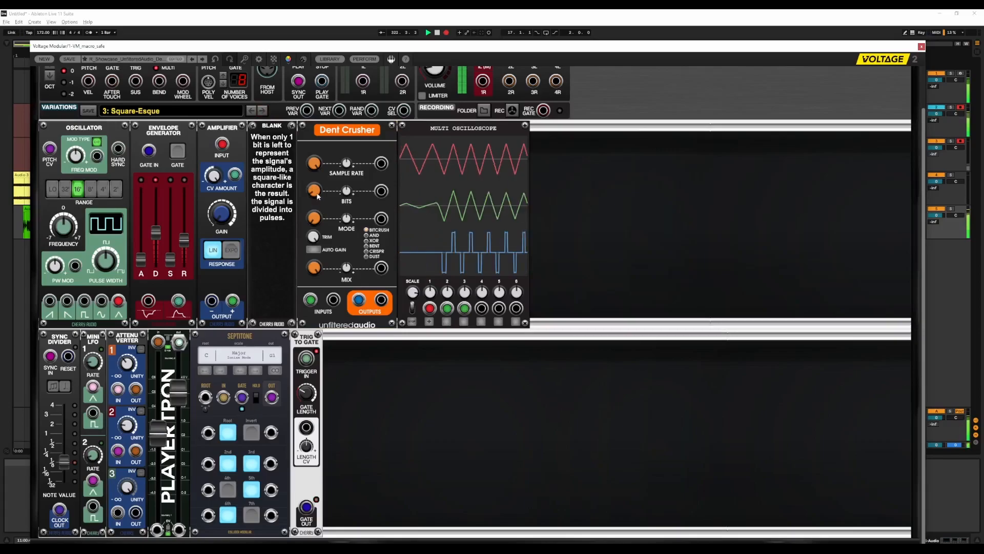
left_click_drag(315, 195, 315, 193)
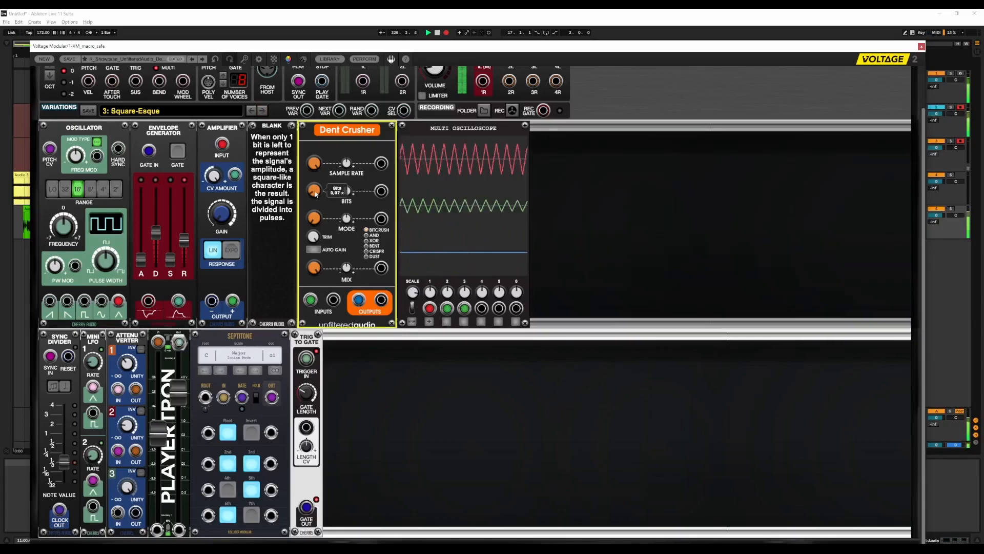
left_click(262, 111)
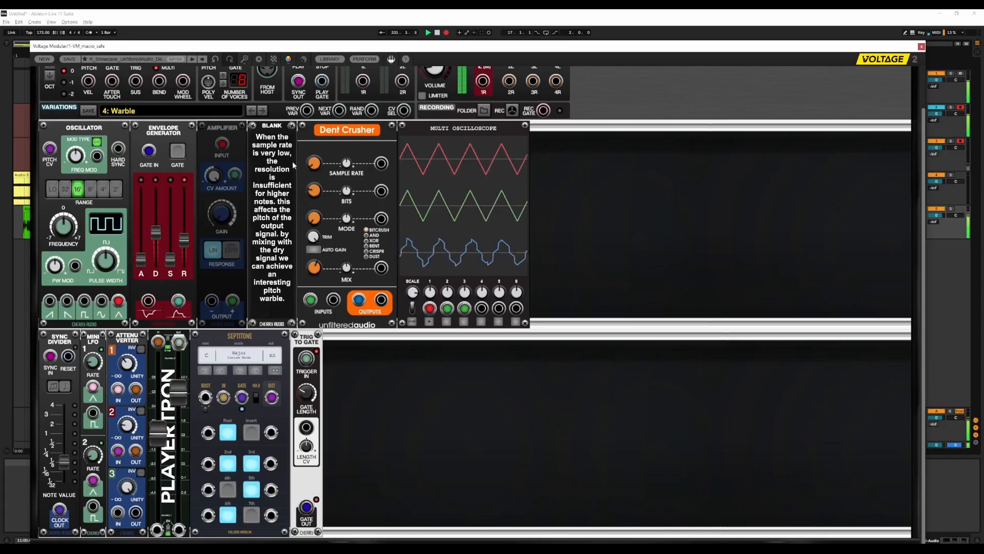
left_click(317, 280)
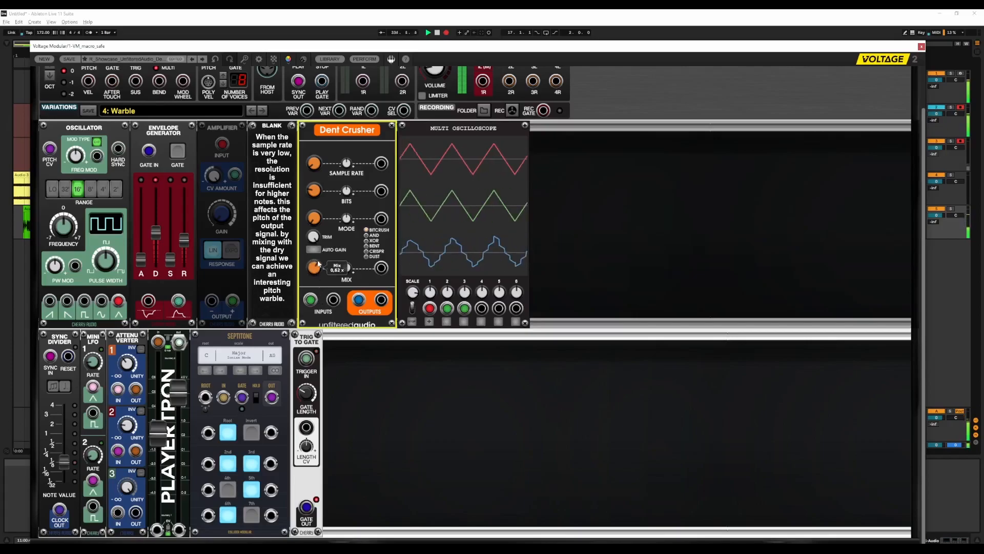
Step: Load the DisIntegration variation and adjust the Dent Crusher's Bits and Sample Rate
left_click(263, 111)
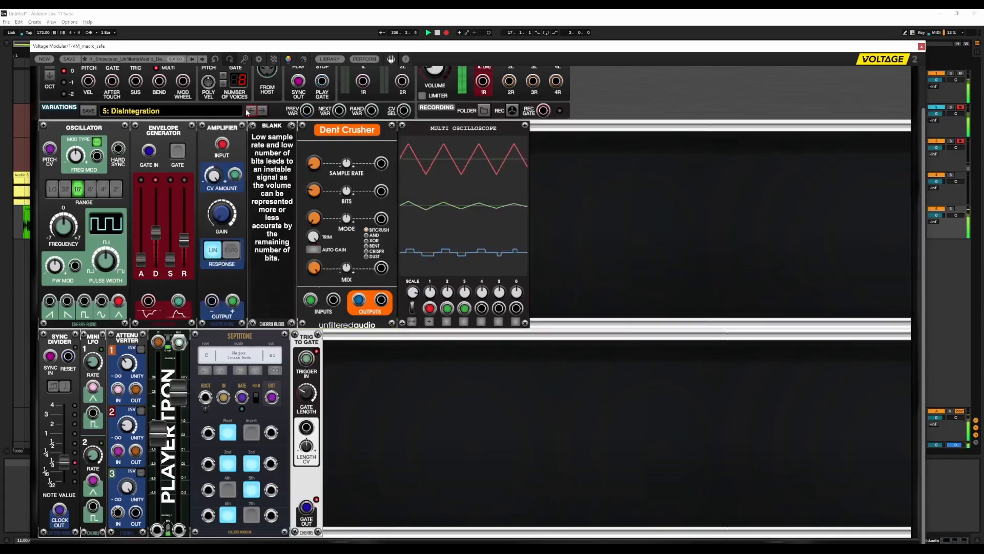
left_click(314, 204)
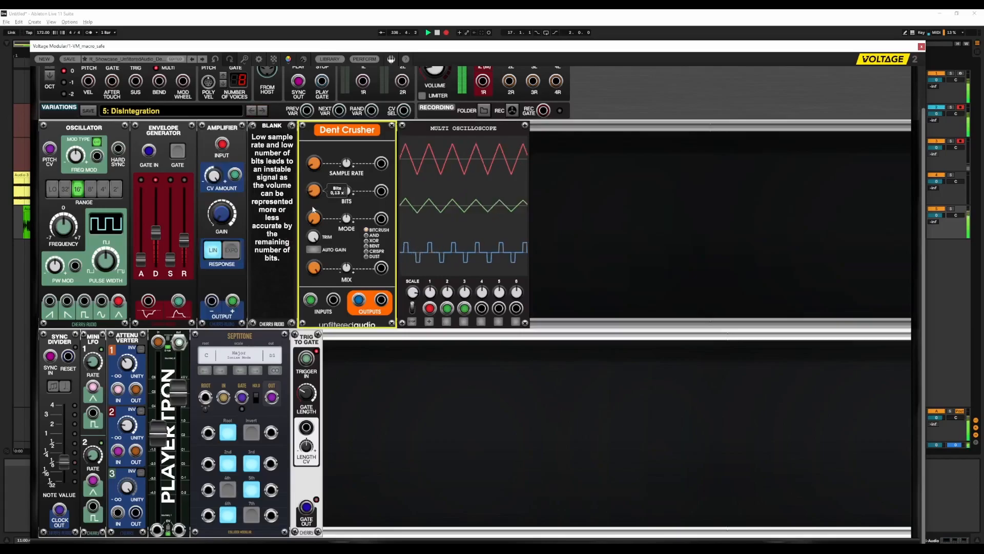
left_click_drag(311, 162, 312, 205)
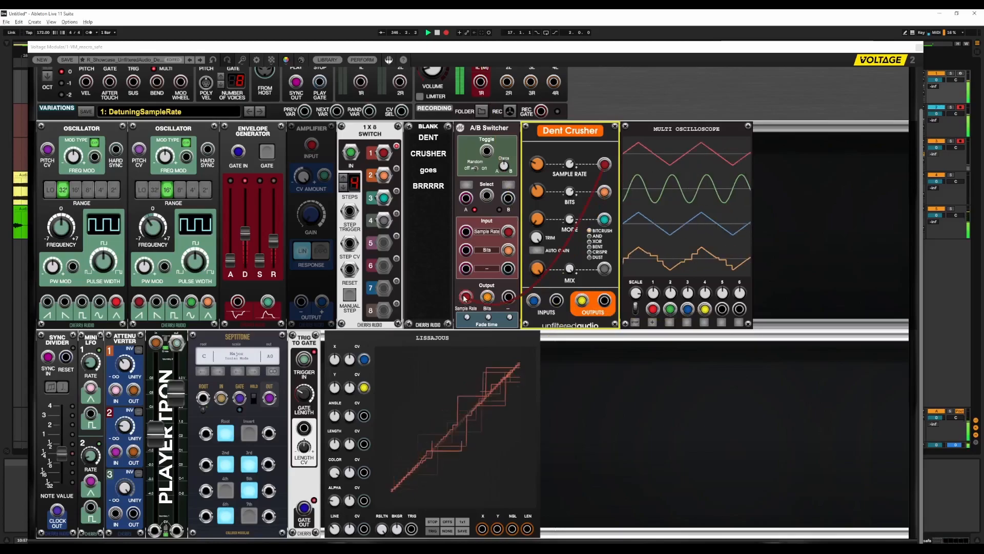
Step: Trace the Sample Rate modulation routing in the DetuningSampleRate variation, and load DetuningBits to inspect its Bits modulation
mouse_move(349, 155)
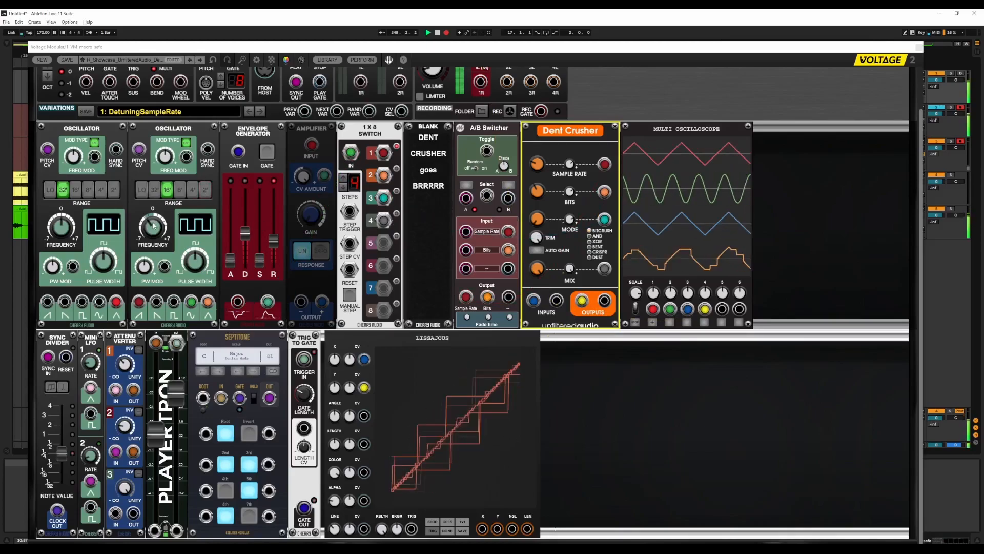
mouse_move(154, 224)
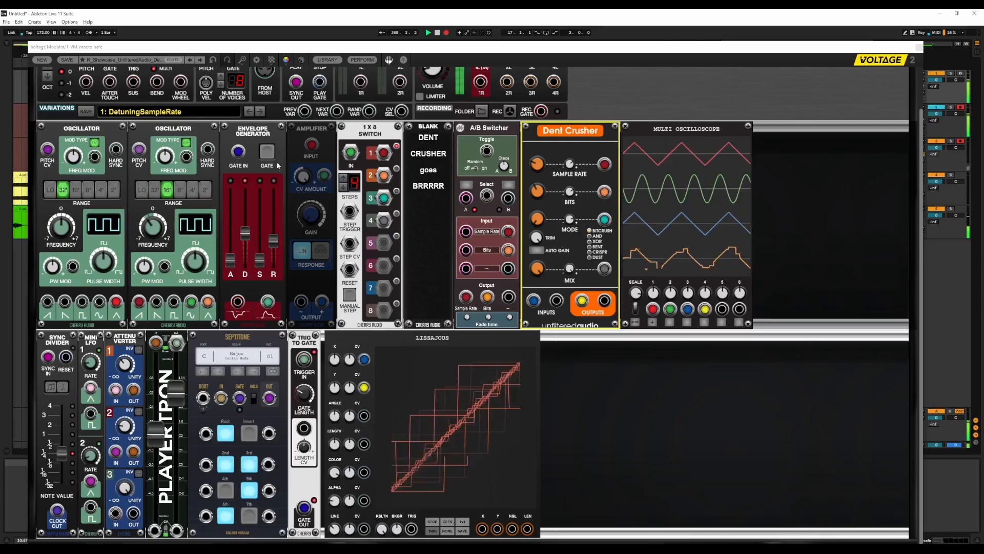
mouse_move(608, 165)
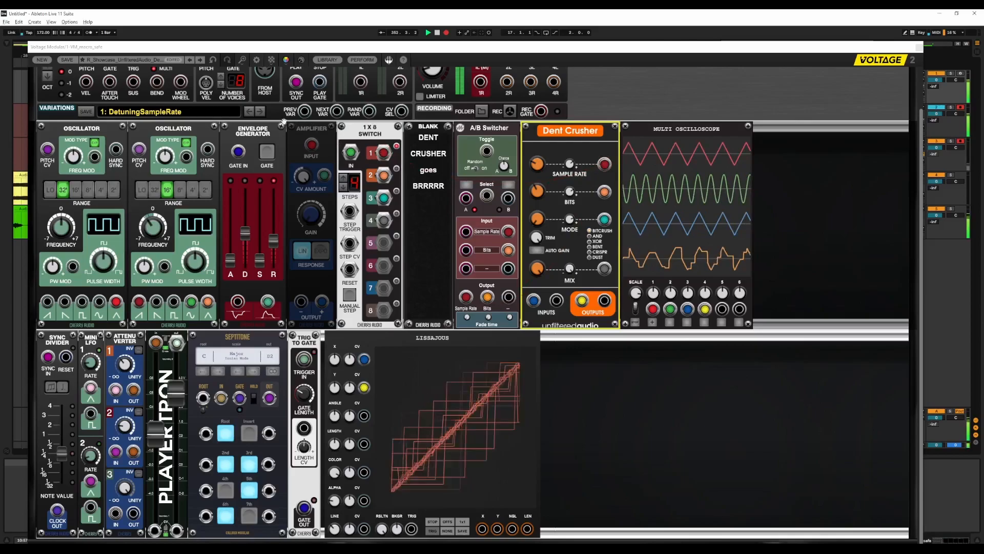
left_click(261, 112)
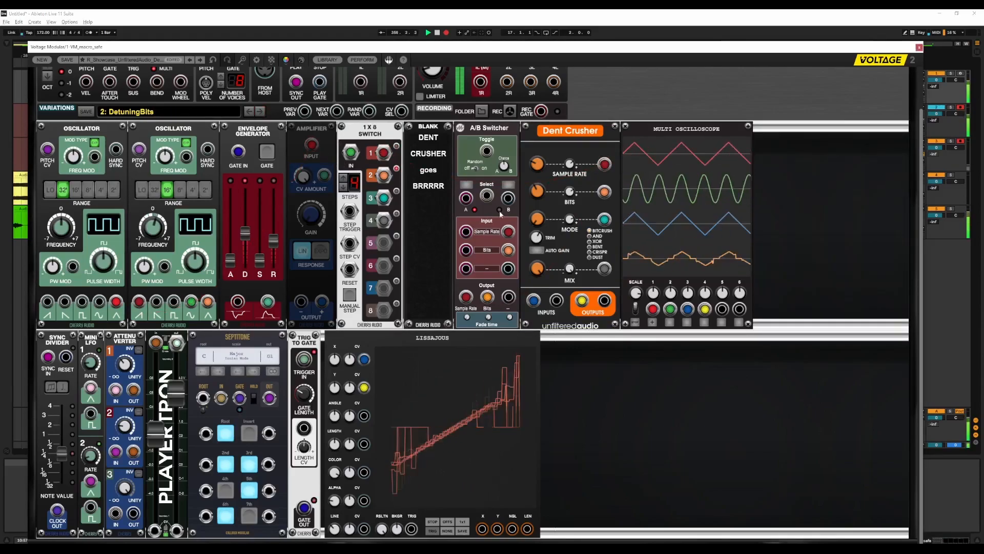
mouse_move(611, 197)
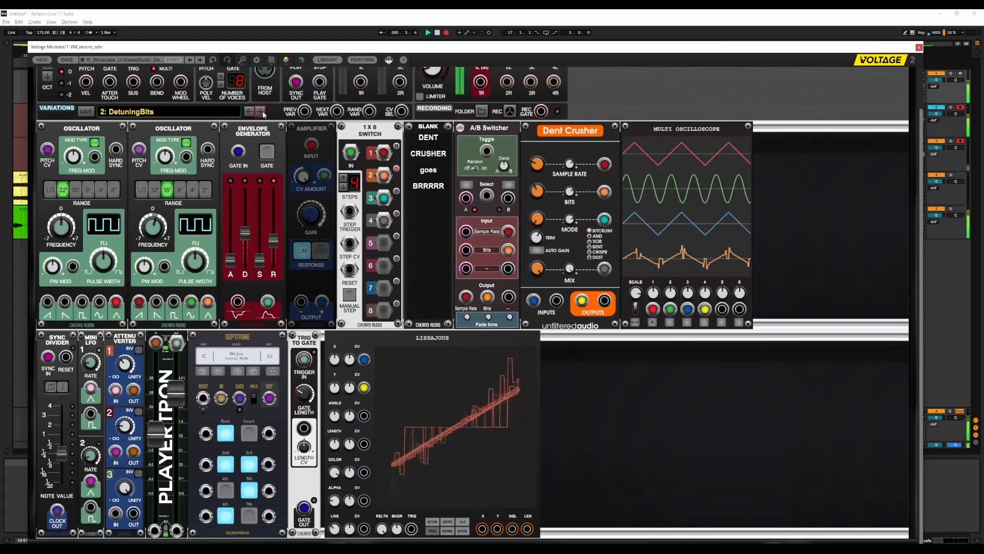
Step: Load the DetuningMode variation and trace the modulation cable feeding the Dent Crusher's Mode input
left_click(262, 112)
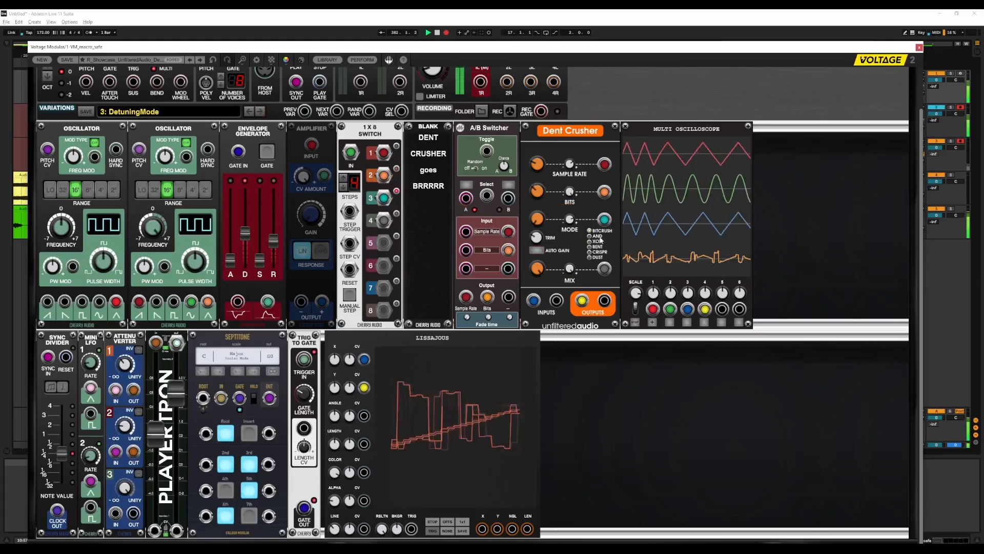
mouse_move(603, 222)
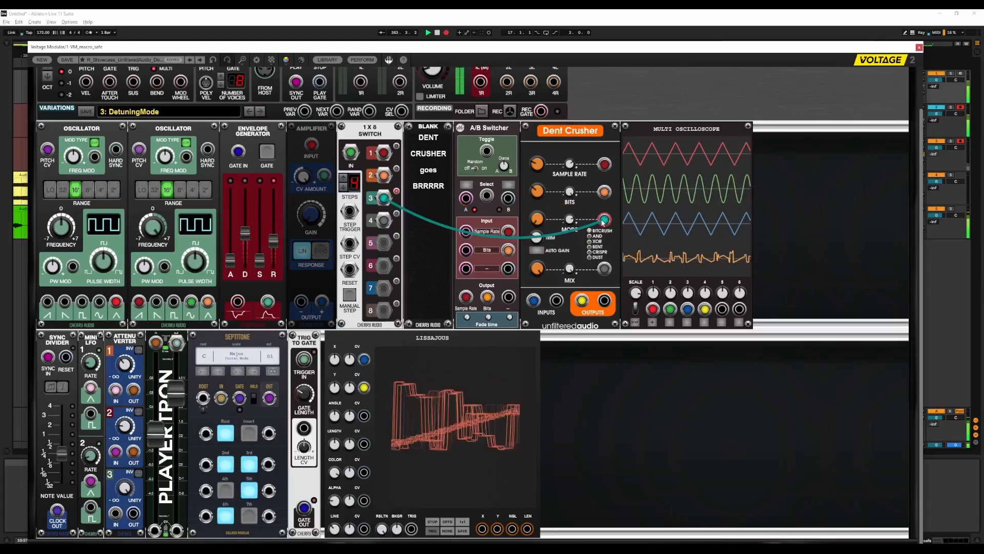
Step: Audition the DetuningMIX variation, and load DetuningCombo to inspect the Dent Crusher's Bits modulation input
left_click(259, 111)
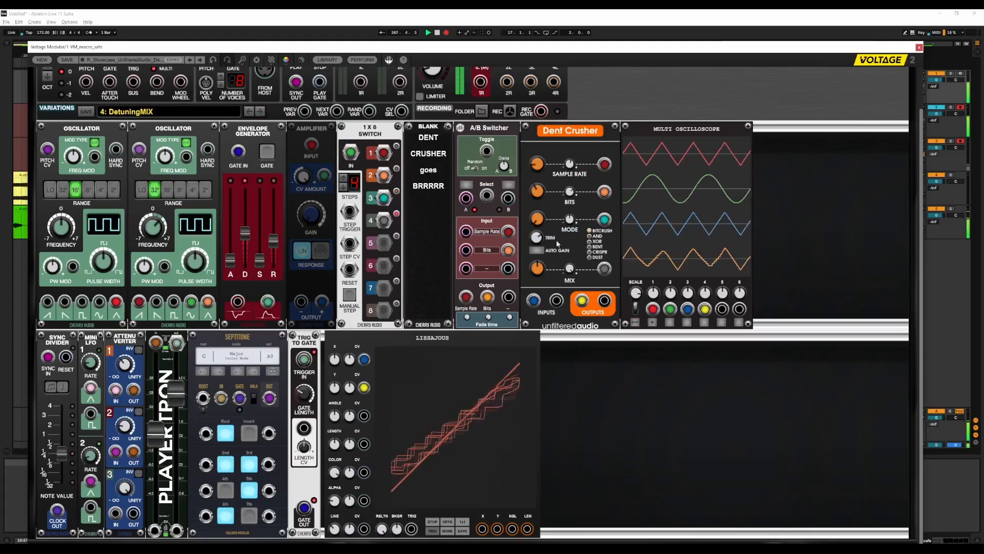
left_click(259, 112)
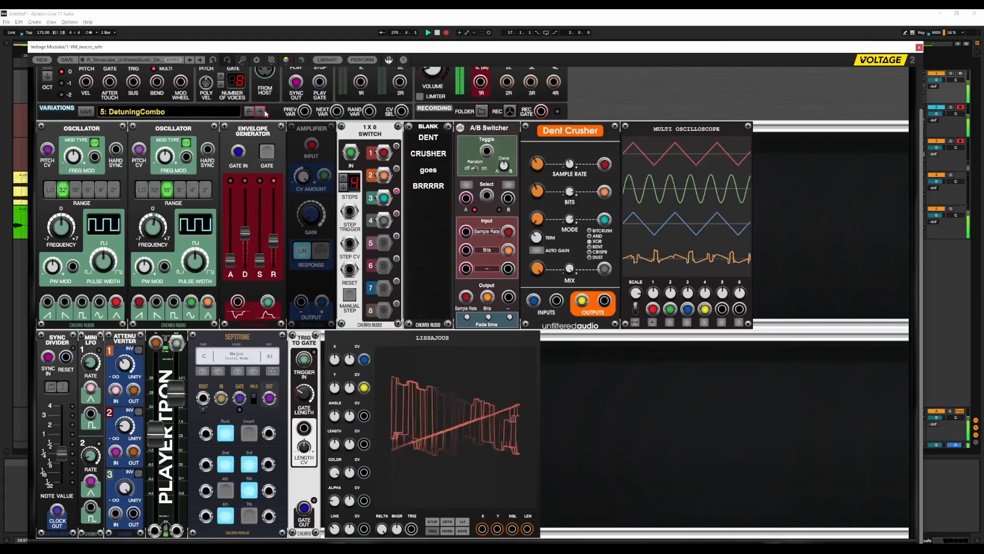
mouse_move(606, 194)
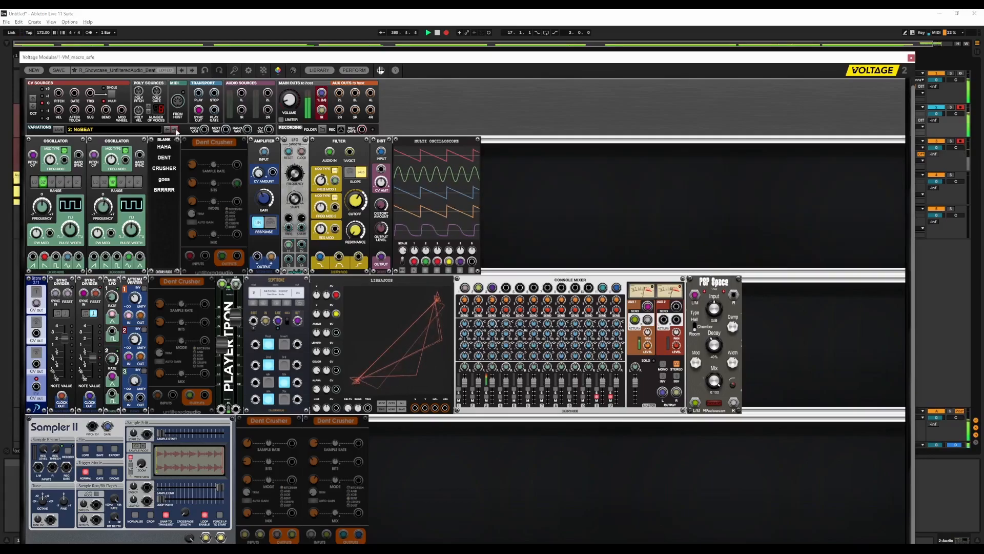
Step: Load the BEAT variation in the beat showcase patch and select the CV out module beside the Sync Dividers
left_click(175, 130)
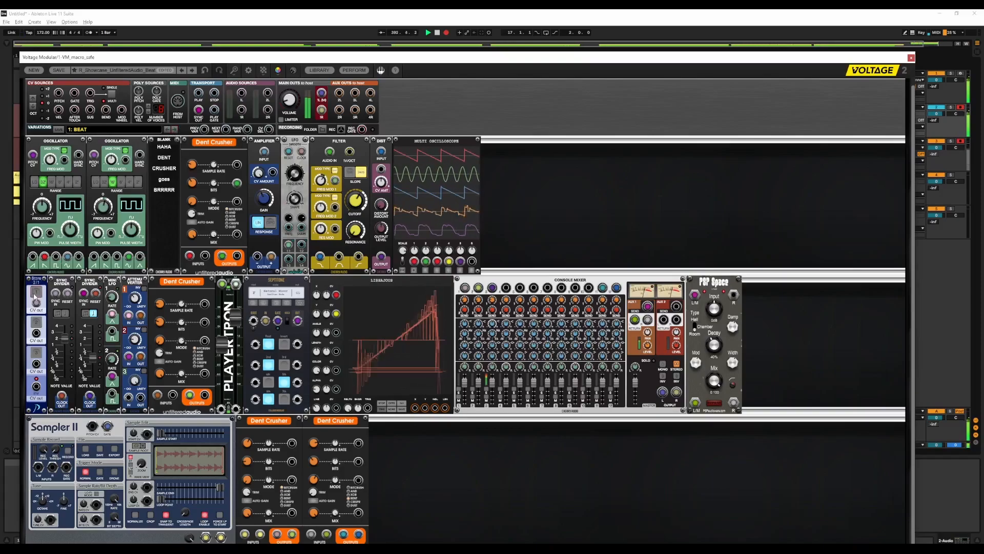
left_click(34, 296)
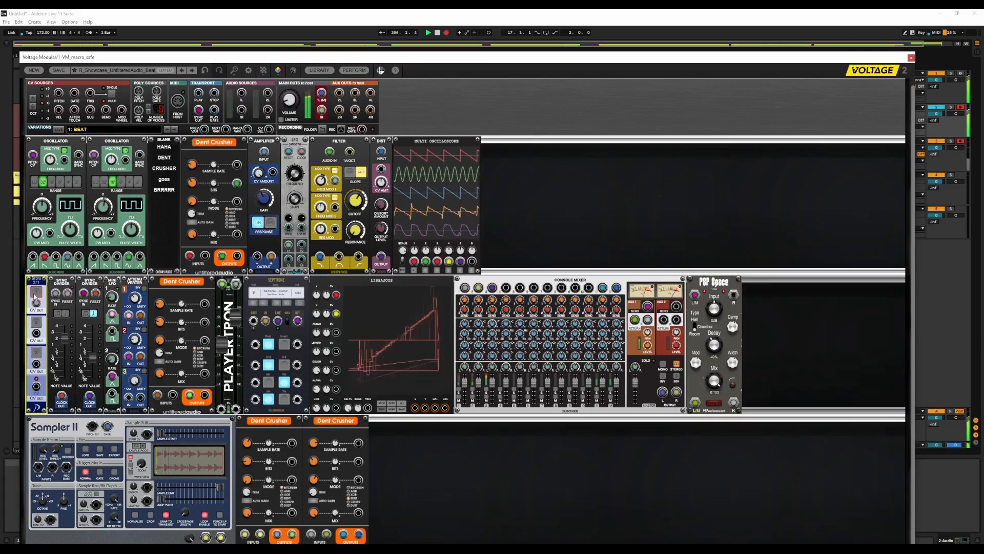